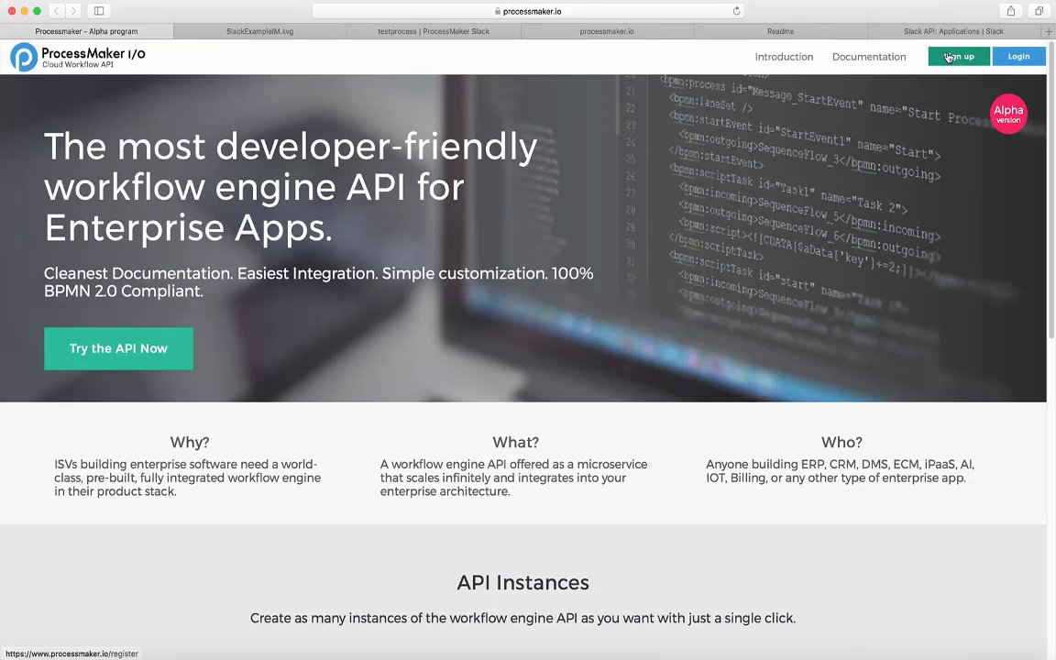
# Go from the ProcessMaker I/O home page to its account sign-up form.
pyautogui.click(949, 56)
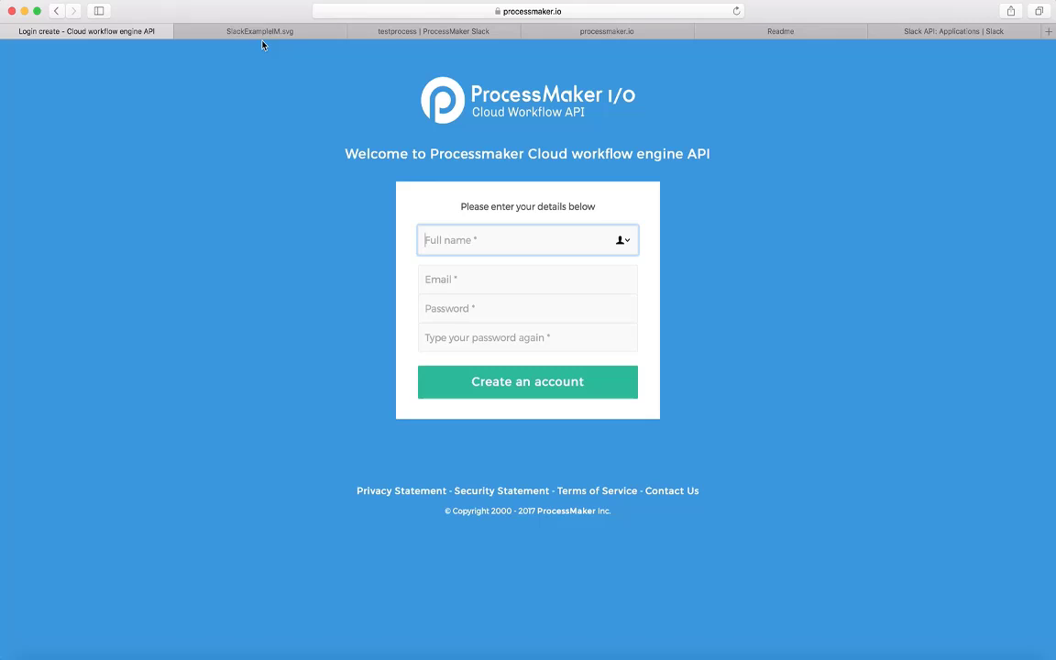
# View the SlackExampleIM.svg BPMN diagram in Safari before returning to Slack.
pyautogui.click(238, 31)
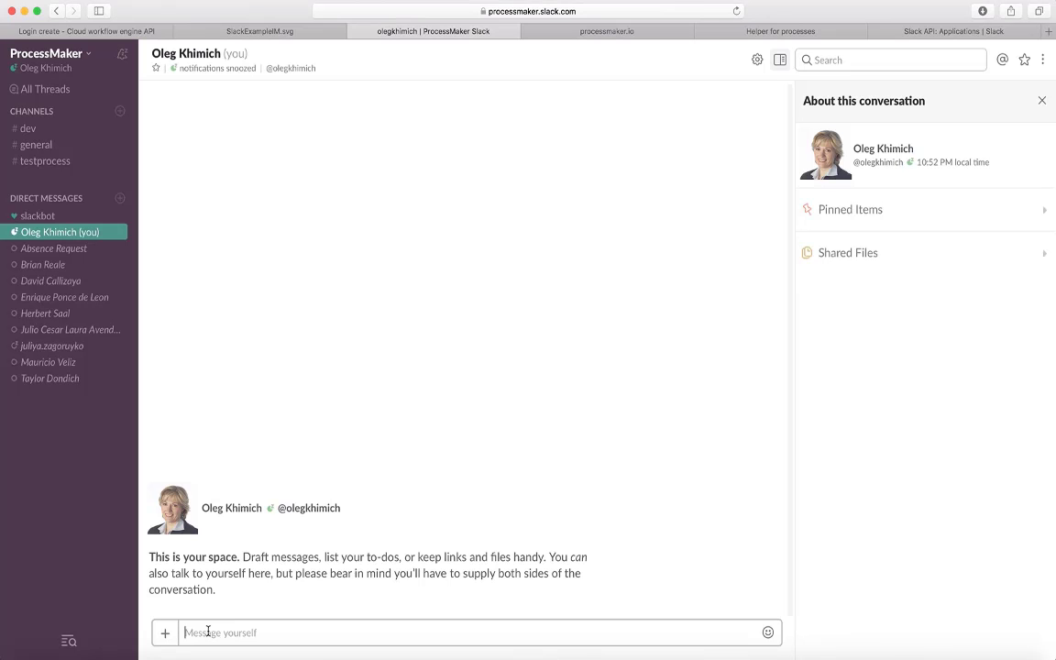
# Send /absence_request 3/6/2017 3/9/2017 in the direct-message conversation.
pyautogui.write('/ab')
pyautogui.press('Tab')
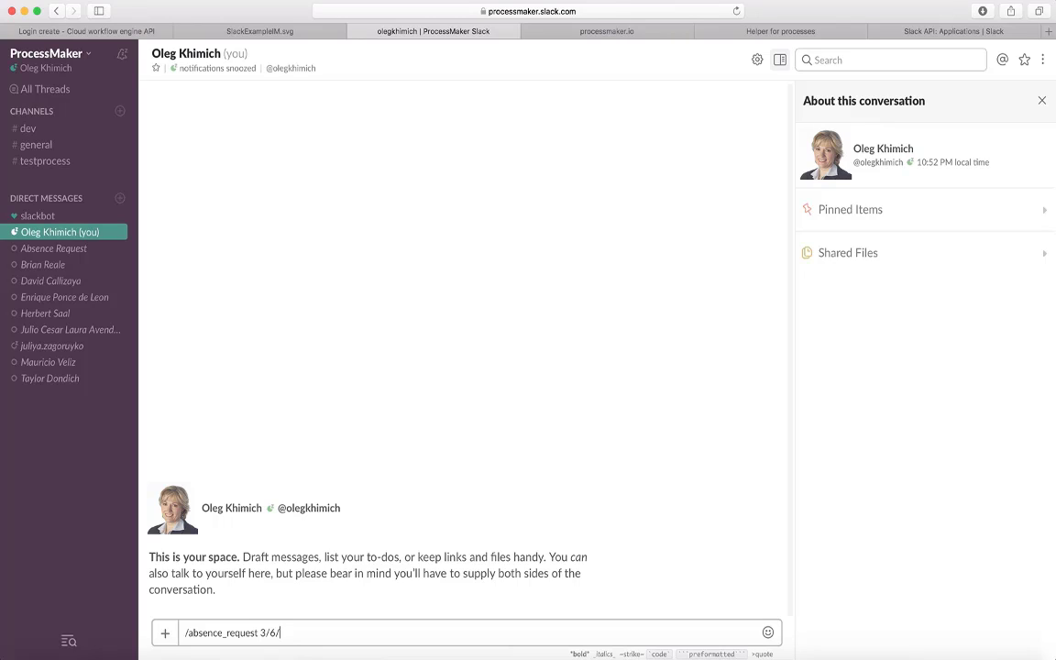
pyautogui.write('2017 ')
pyautogui.write('3/9/2017')
pyautogui.press('Return')
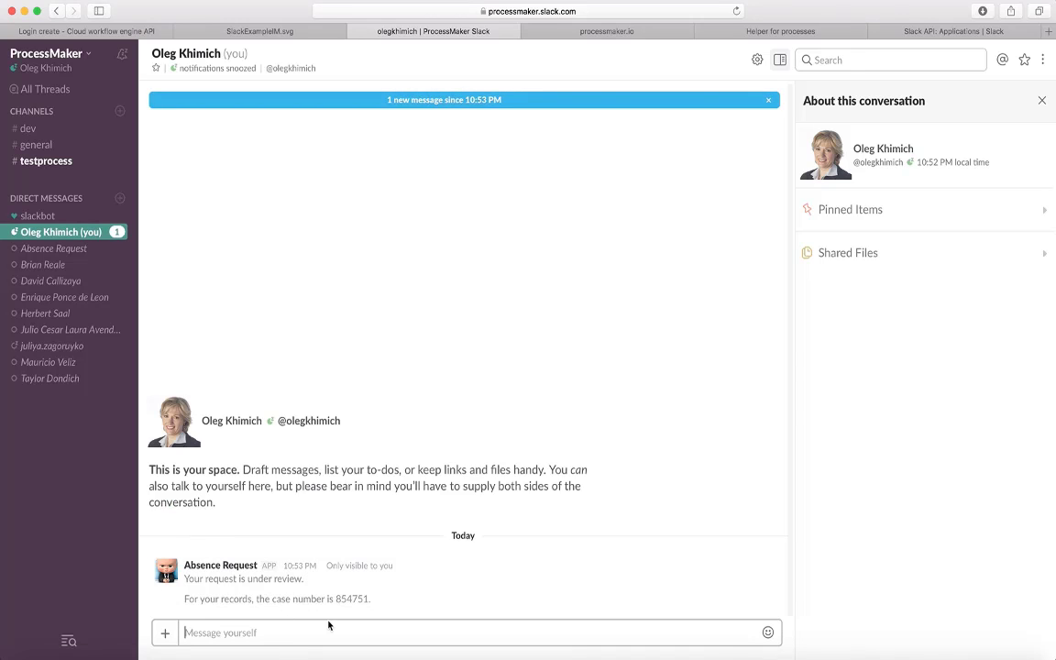
pyautogui.moveTo(46, 161)
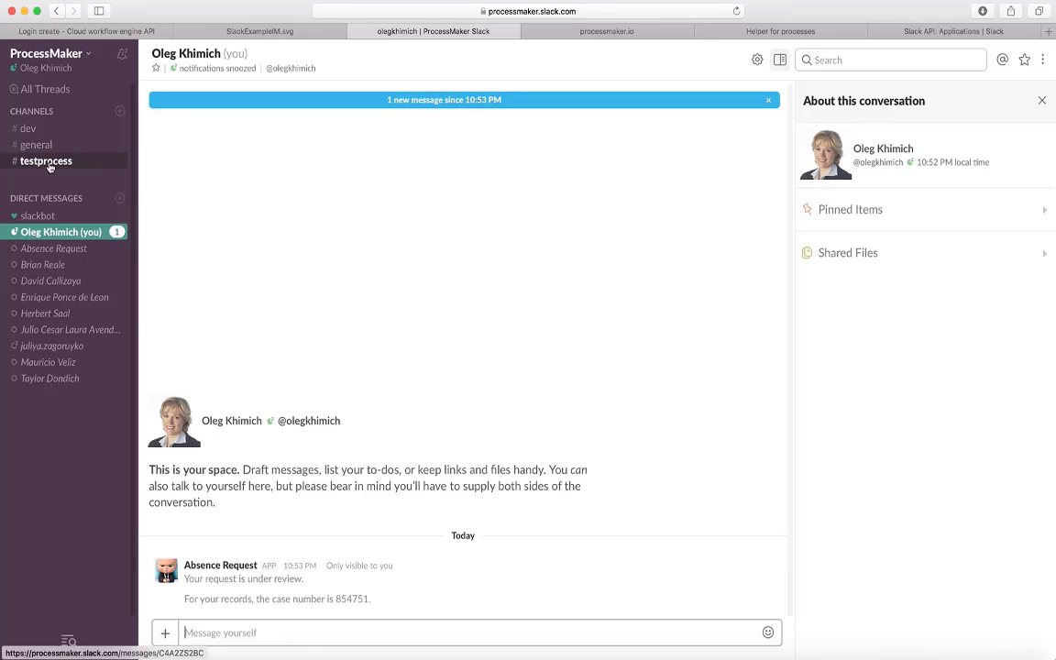
# In #testprocess, review the new absence request and highlight the requester's name.
pyautogui.click(44, 165)
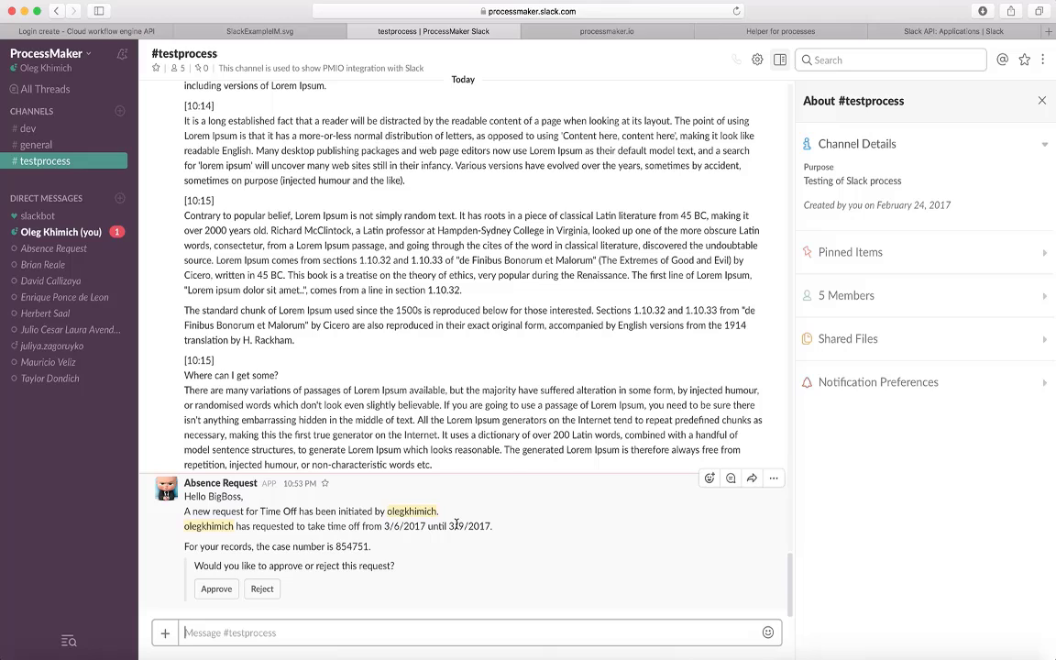
pyautogui.doubleClick(194, 526)
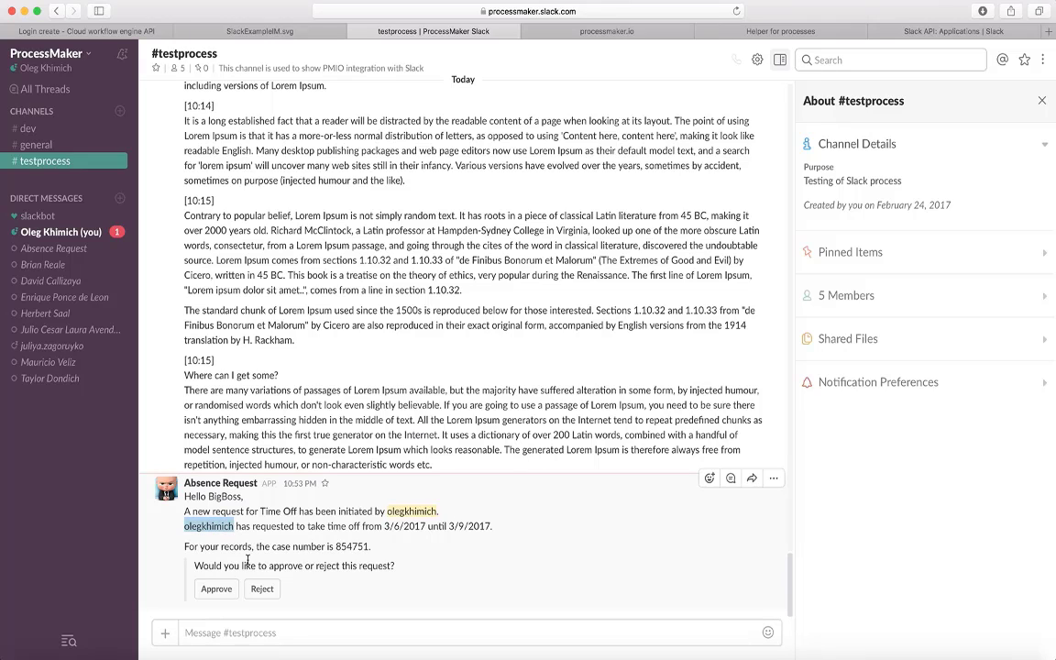
pyautogui.click(268, 528)
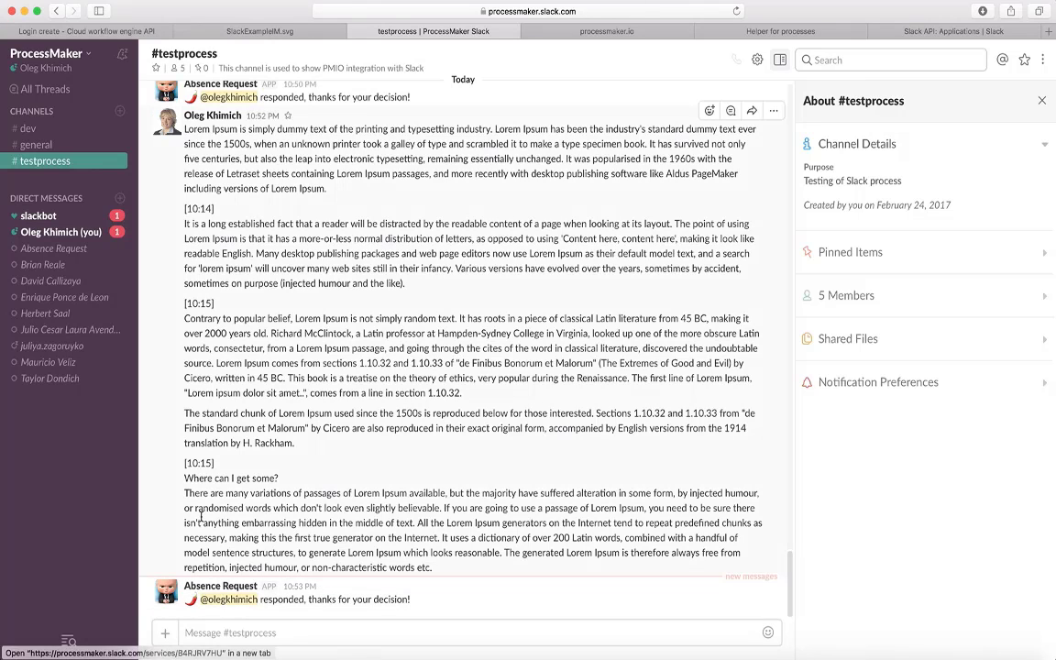
# In slackbot, review the approval of 3/6/2017–3/9/2017 for case 854751.
pyautogui.click(39, 216)
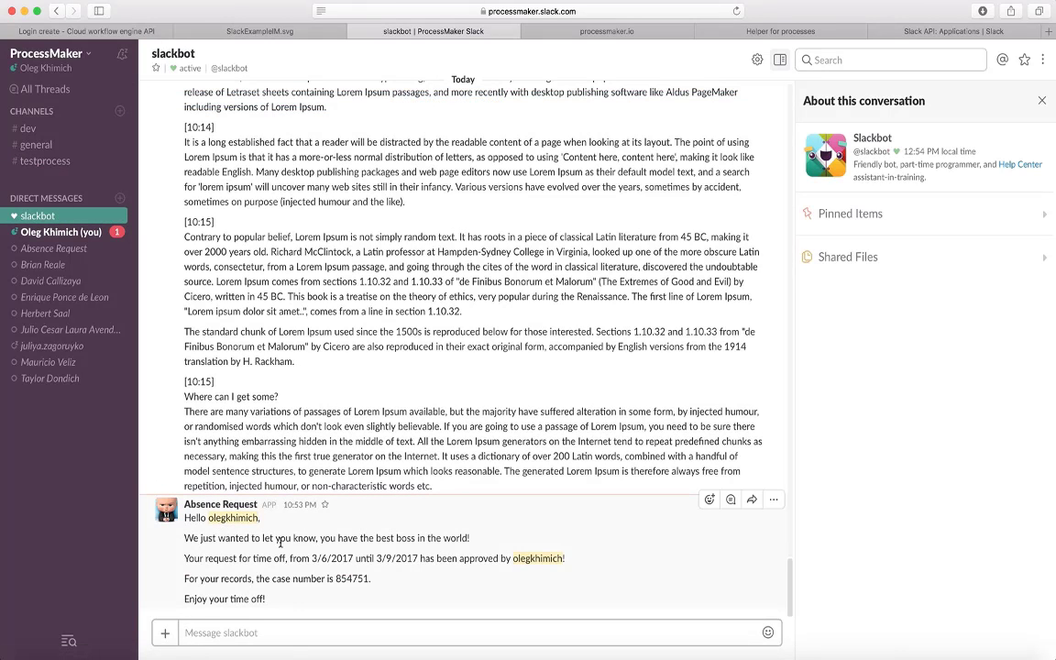
pyautogui.moveTo(311, 558); pyautogui.dragTo(422, 558)
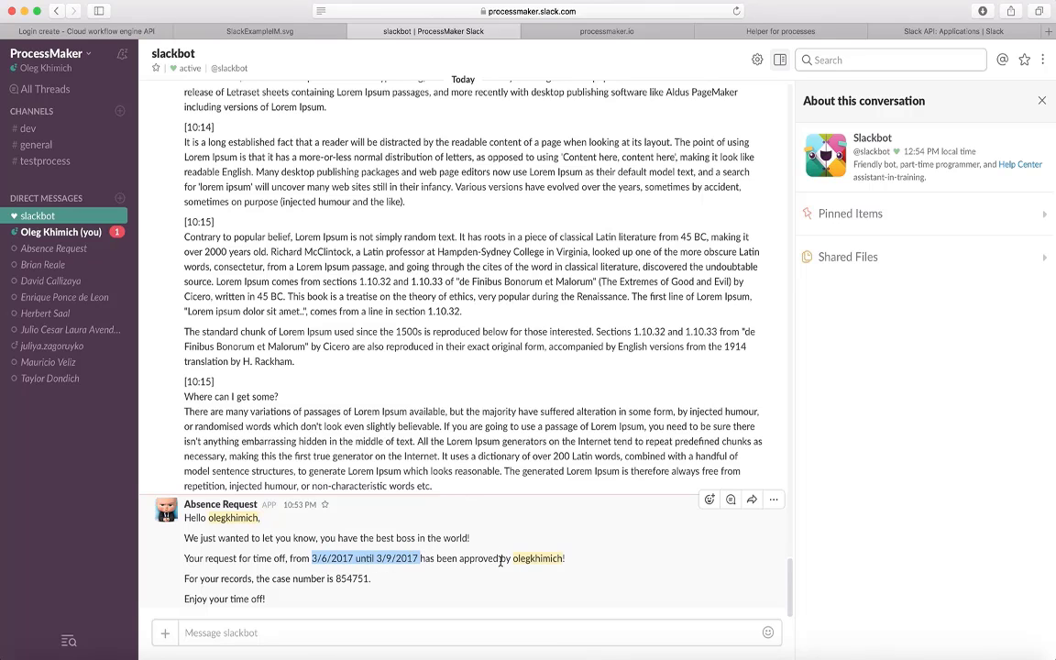
pyautogui.doubleClick(351, 579)
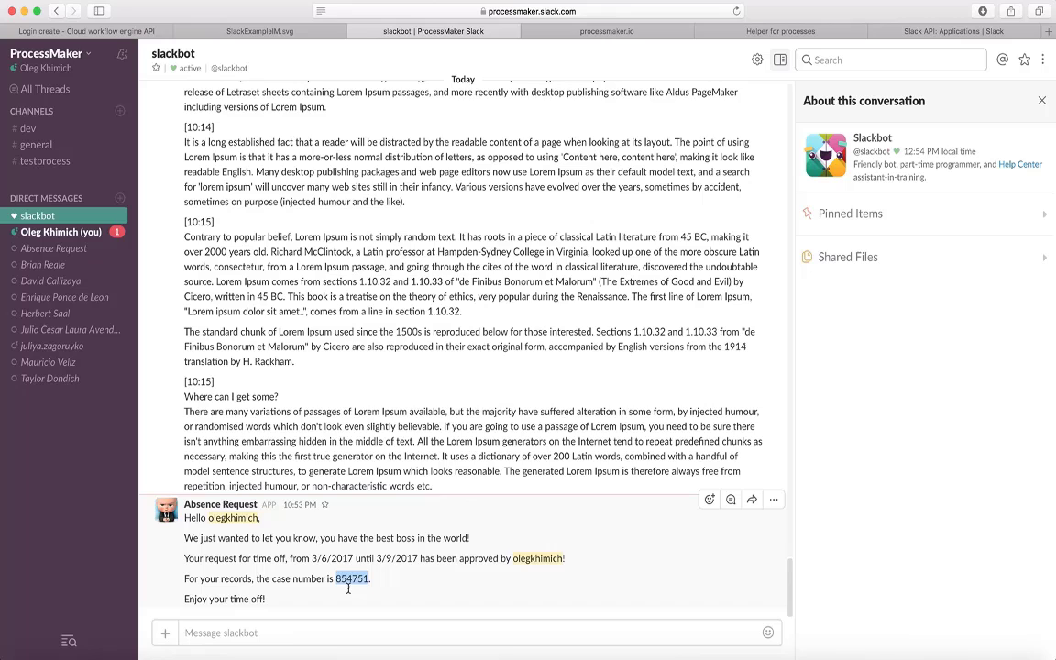
# Submit a second absence request for 5/6/2017 to 6/6/2017.
pyautogui.write('/ab')
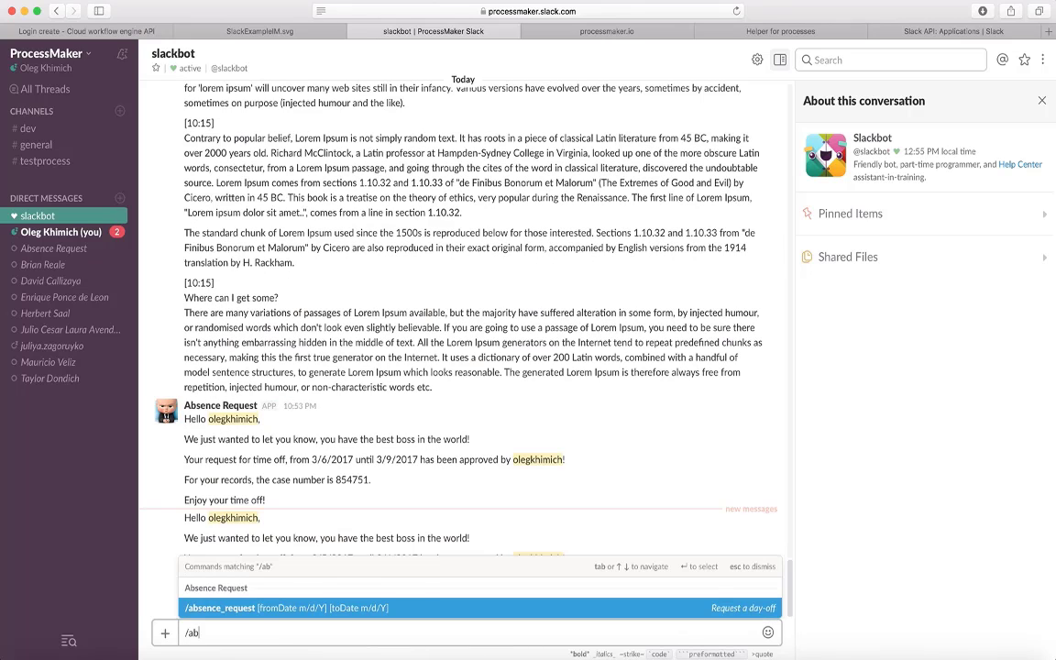
pyautogui.press('Tab')
pyautogui.write('/6/2017 6/6/2017')
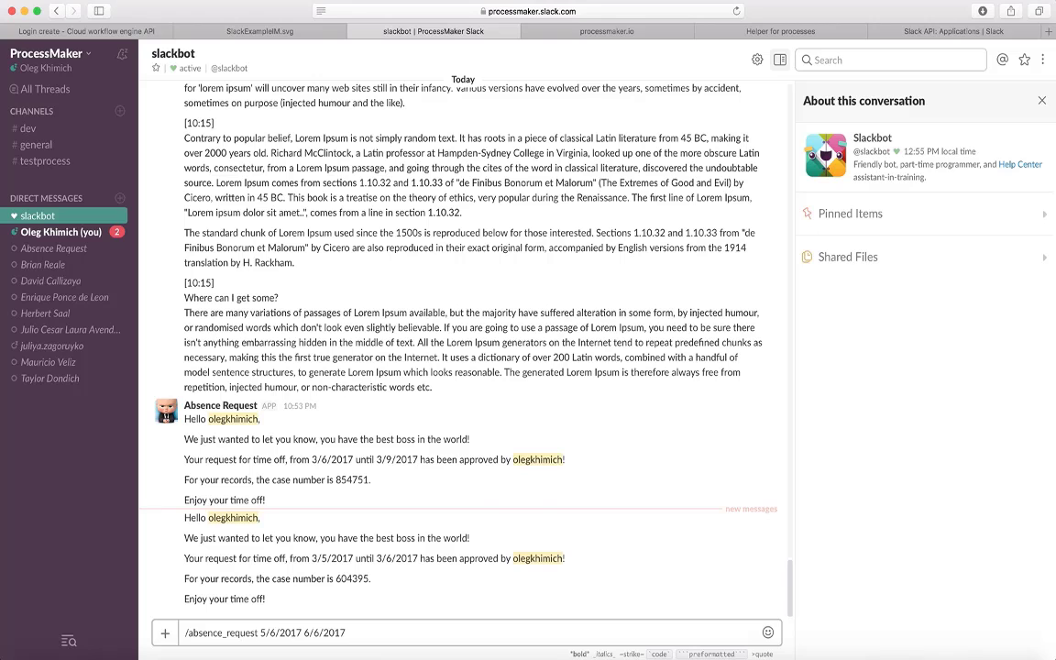
pyautogui.press('Return')
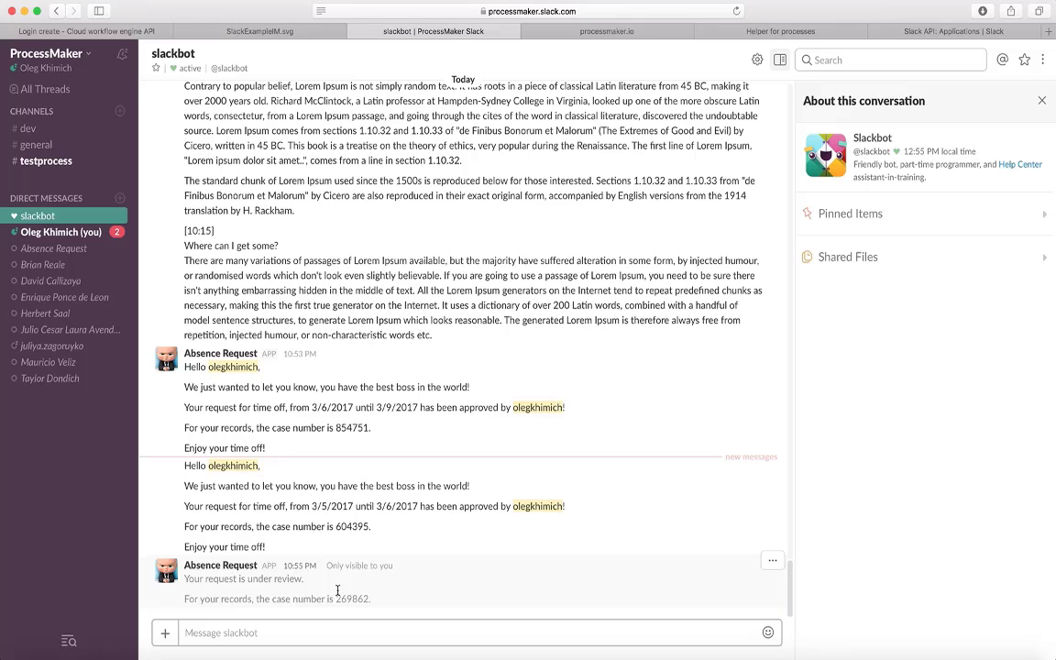
# In #testprocess, reject the 5/6/2017–6/6/2017 absence request.
pyautogui.click(45, 160)
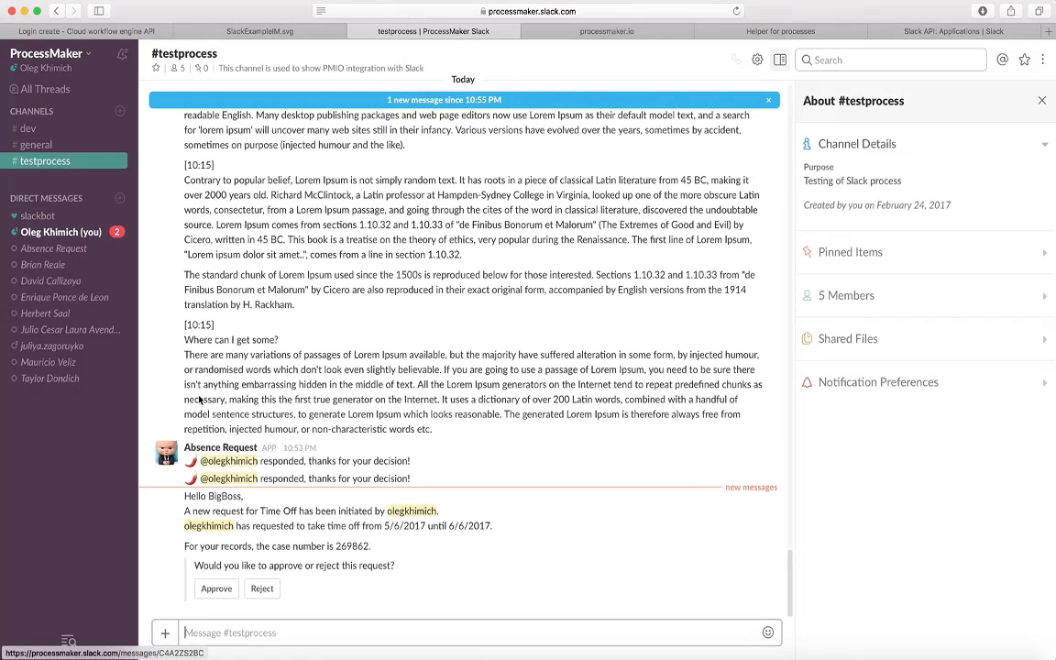
pyautogui.moveTo(383, 529); pyautogui.dragTo(492, 526)
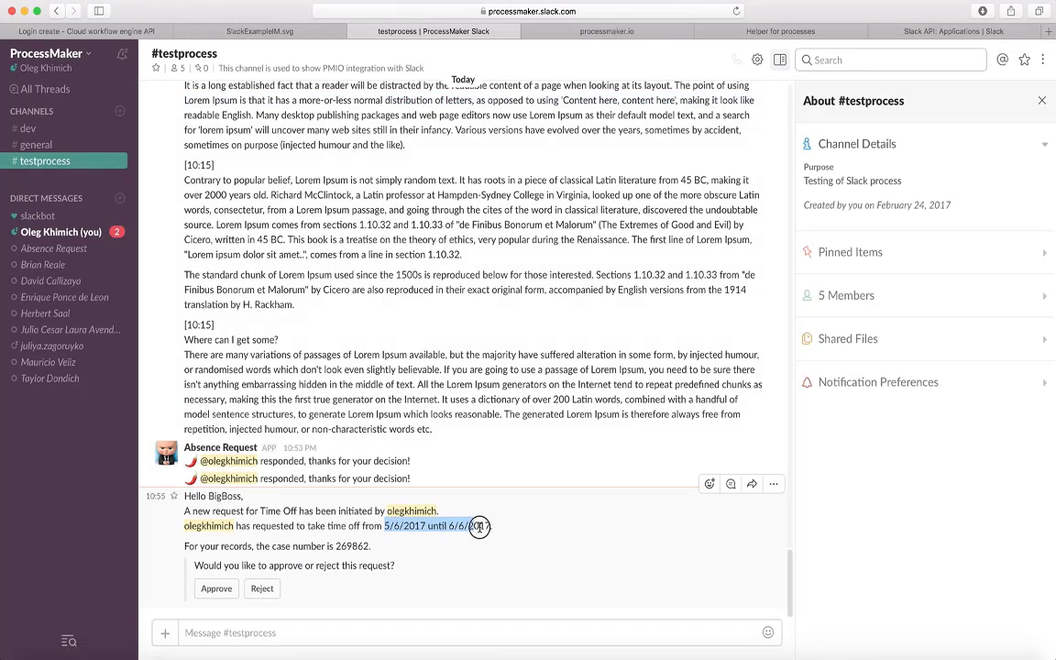
pyautogui.click(272, 588)
# In slackbot, review the rejection notice and who rejected the request.
pyautogui.click(41, 216)
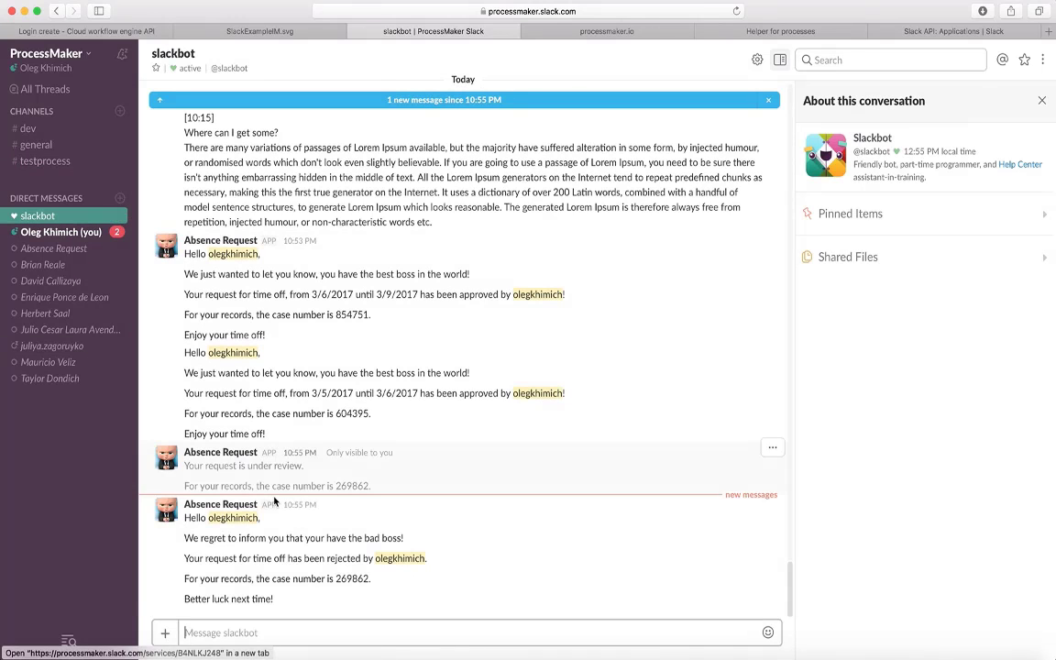
pyautogui.moveTo(316, 538); pyautogui.dragTo(417, 540)
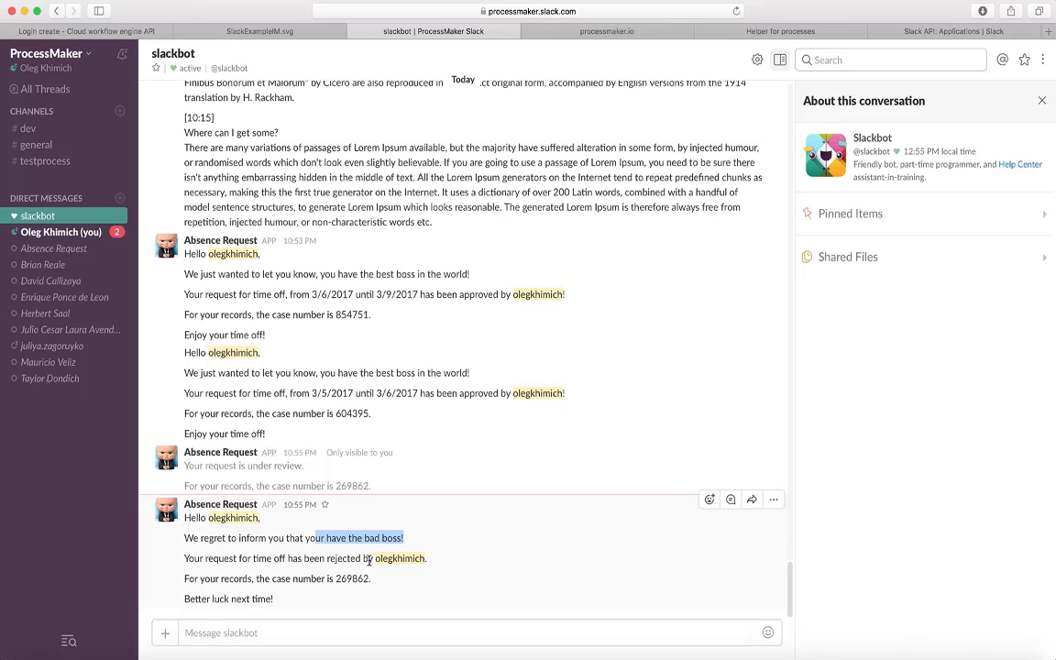
pyautogui.moveTo(350, 559); pyautogui.dragTo(437, 558)
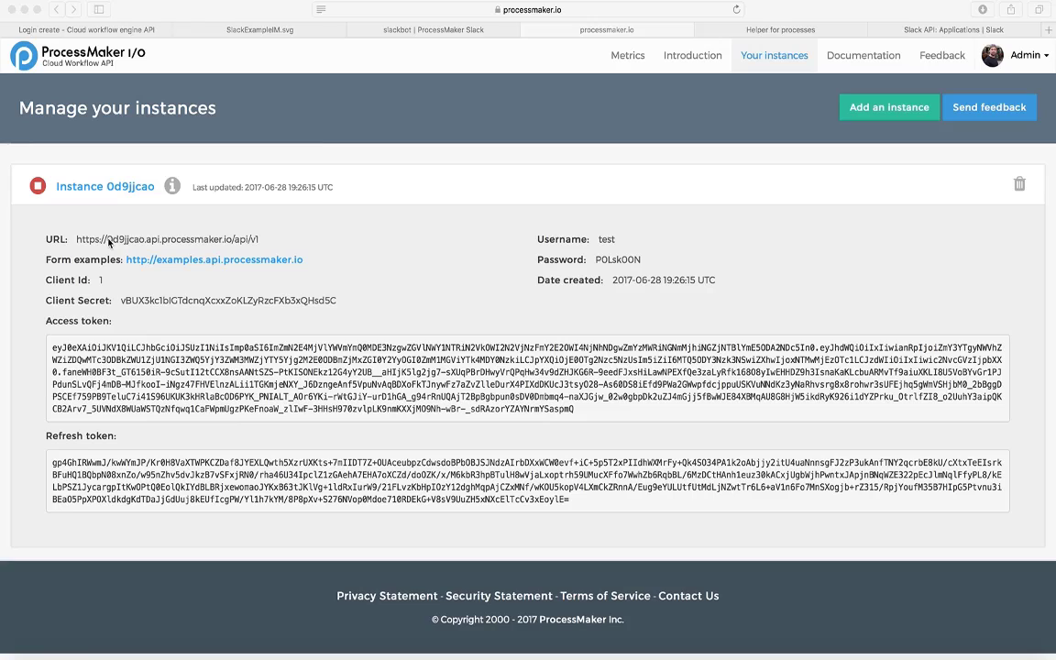
# Select the full API URL of instance 0d9jjcao under Manage your instances.
pyautogui.moveTo(108, 240); pyautogui.dragTo(126, 239)
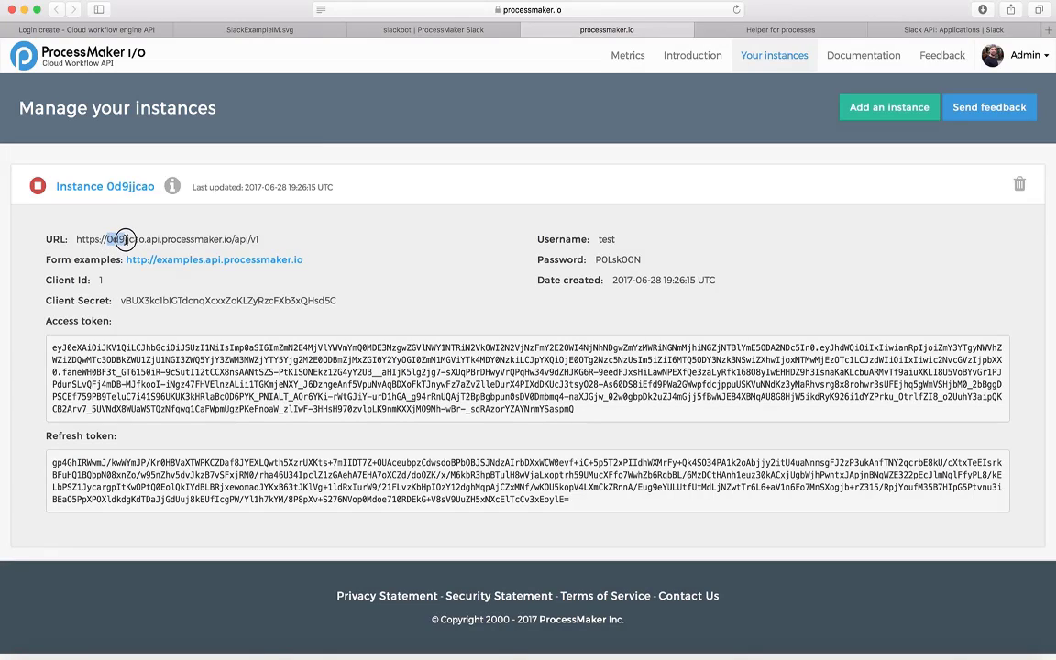
pyautogui.moveTo(126, 239); pyautogui.dragTo(261, 239)
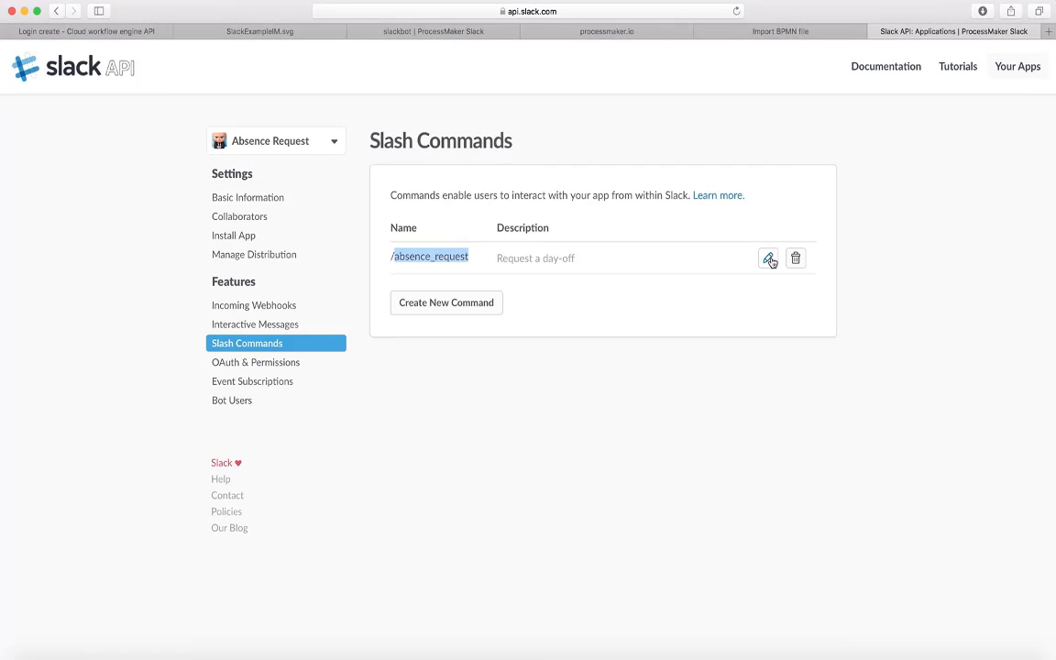
# Confirm the /absence_request and Interactive Messages Request URLs both target instance 0d9jjcao.
pyautogui.click(768, 257)
pyautogui.click(515, 174)
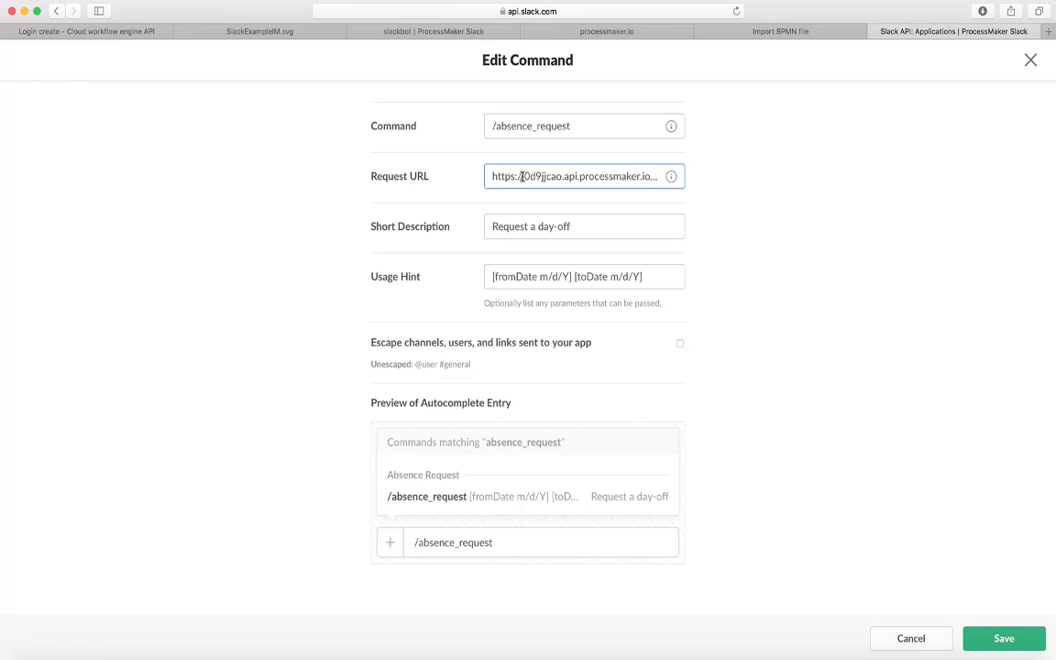
pyautogui.moveTo(523, 176); pyautogui.dragTo(650, 177)
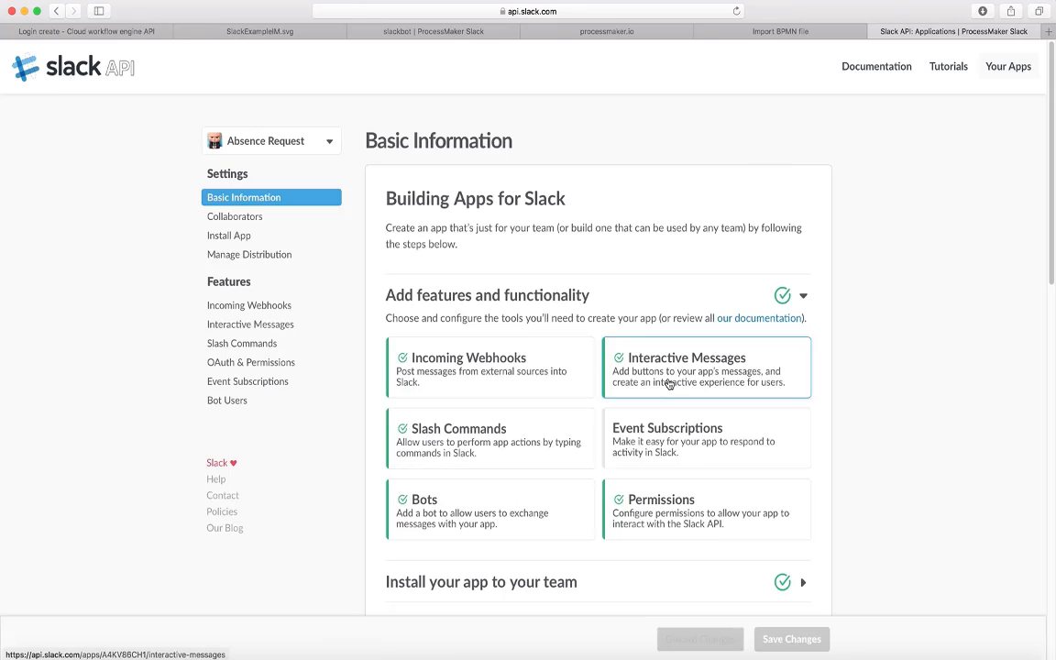
pyautogui.click(664, 374)
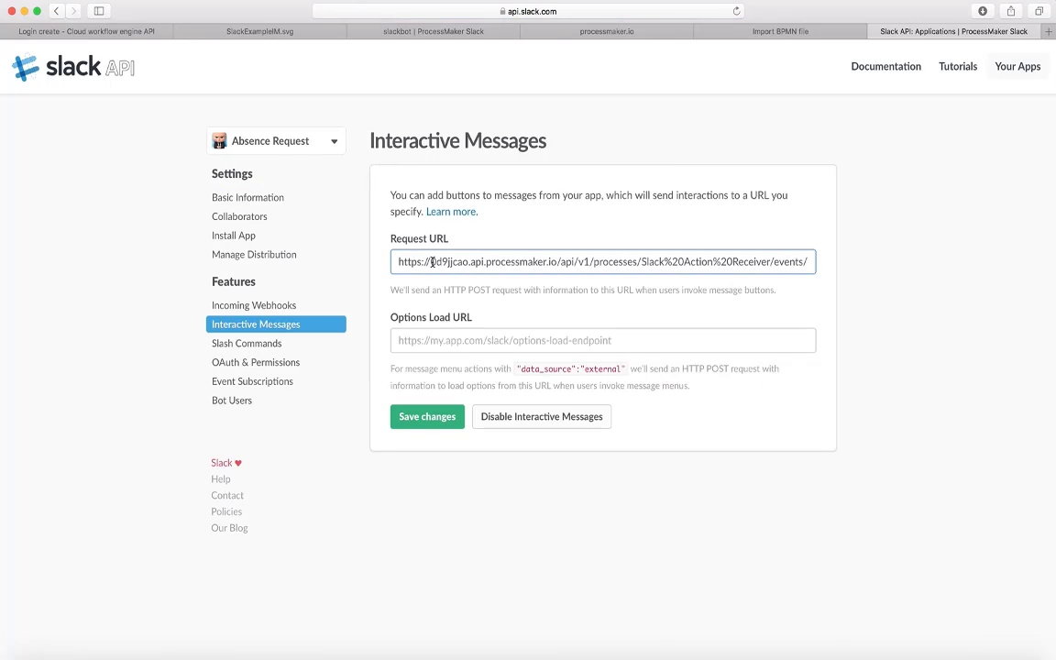
pyautogui.moveTo(430, 261); pyautogui.dragTo(556, 261)
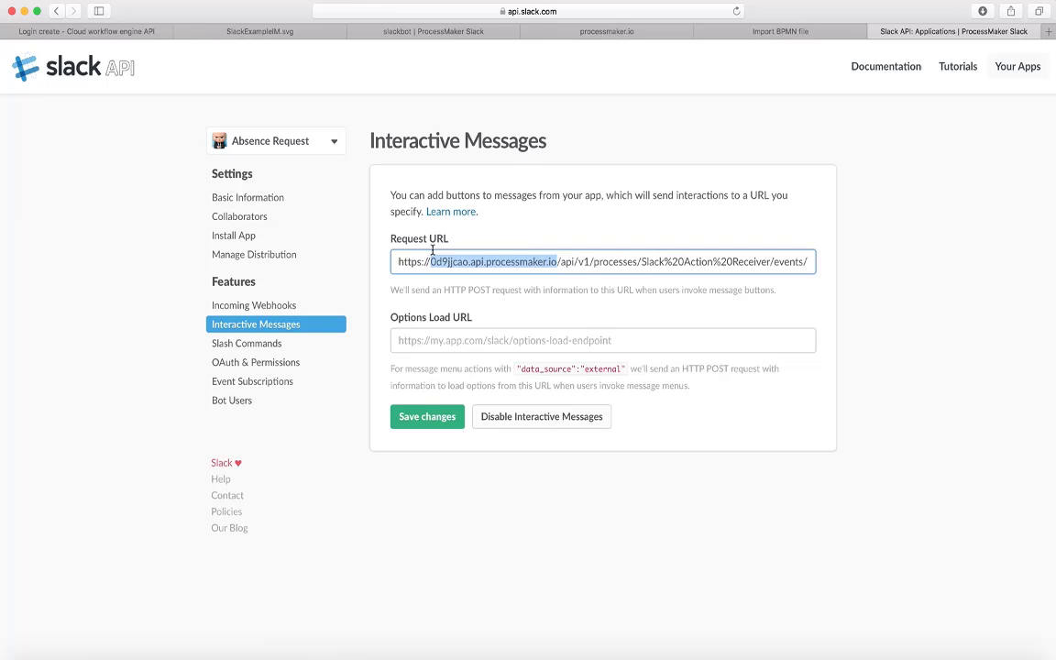